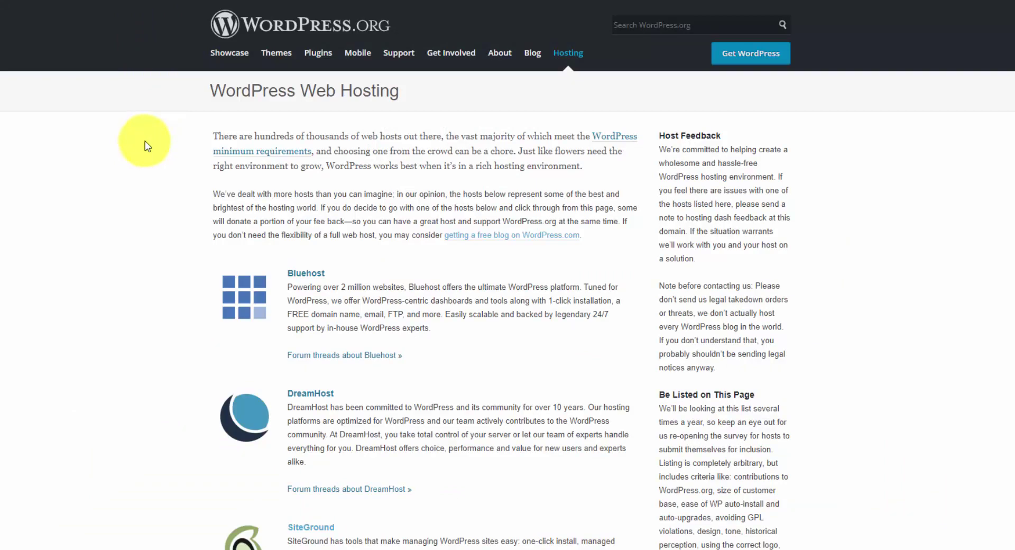
# Open the managed WordPress Hosting plans, check the features included in GrowBig and StartUp, and choose the StartUp plan.
pyautogui.scroll(-4, 147, 146)
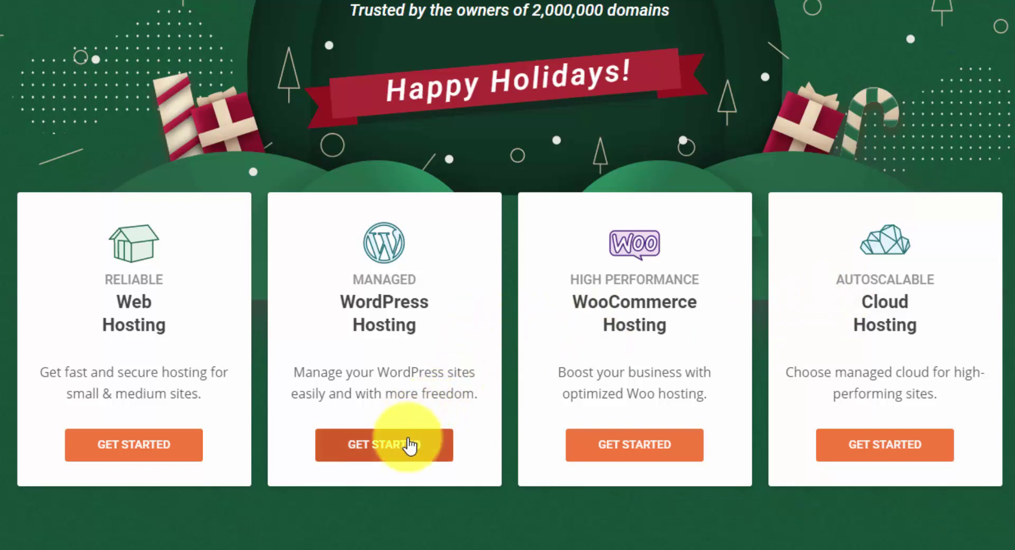
pyautogui.click(410, 447)
pyautogui.scroll(-6, 376, 214)
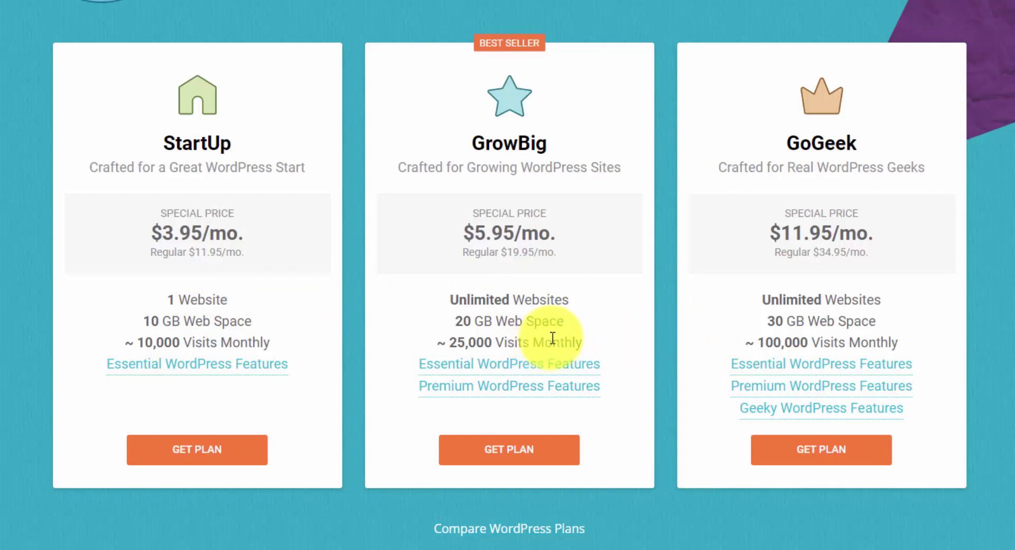
pyautogui.moveTo(555, 364)
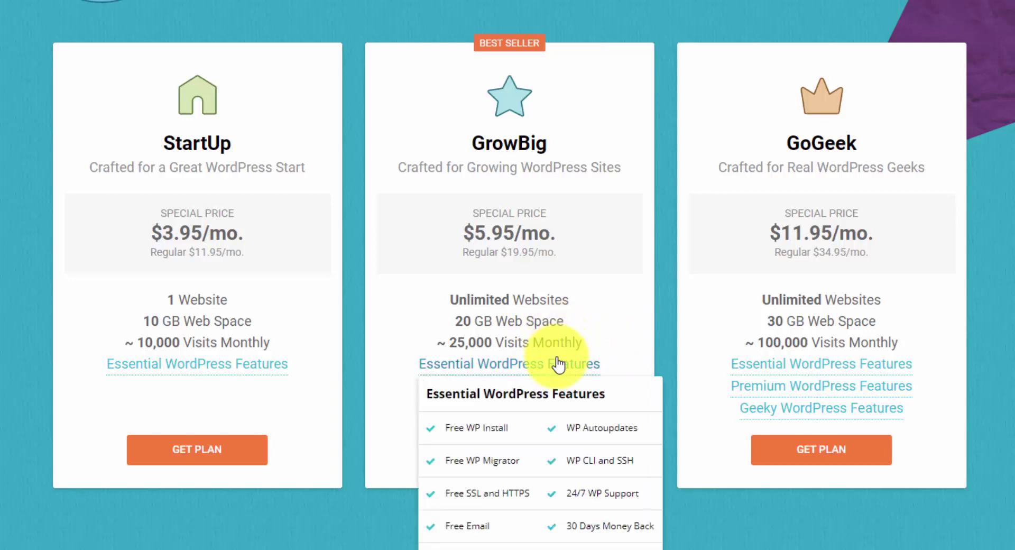
pyautogui.moveTo(577, 391)
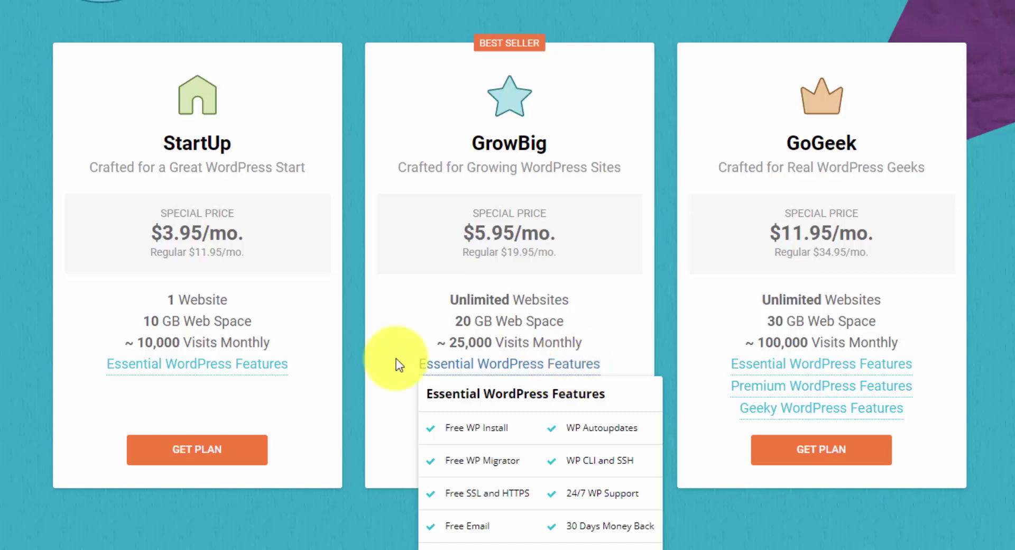
pyautogui.moveTo(199, 368)
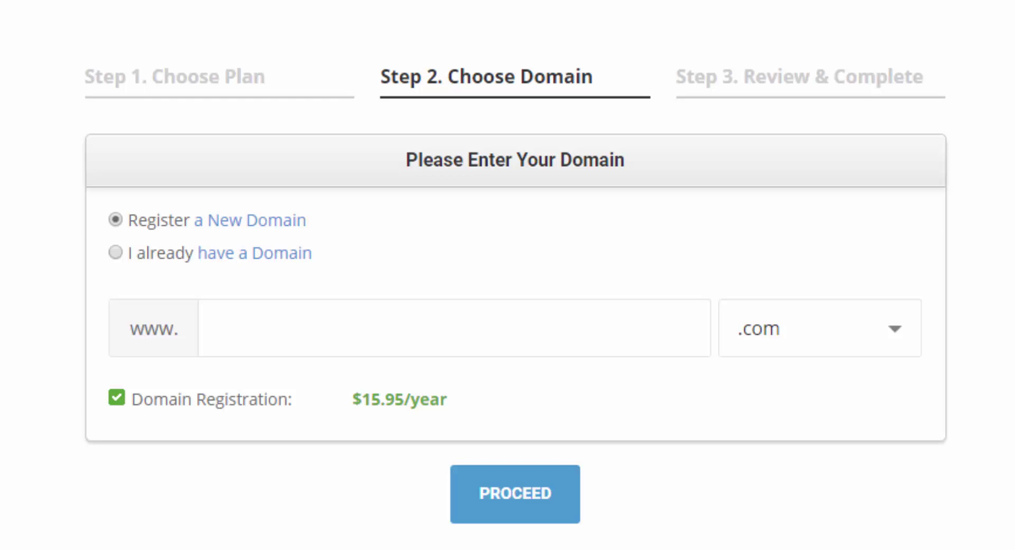
# Register betterwithpups with the .com extension as a new domain and proceed to the review stage.
pyautogui.write('betterwithpups')
pyautogui.click(390, 326)
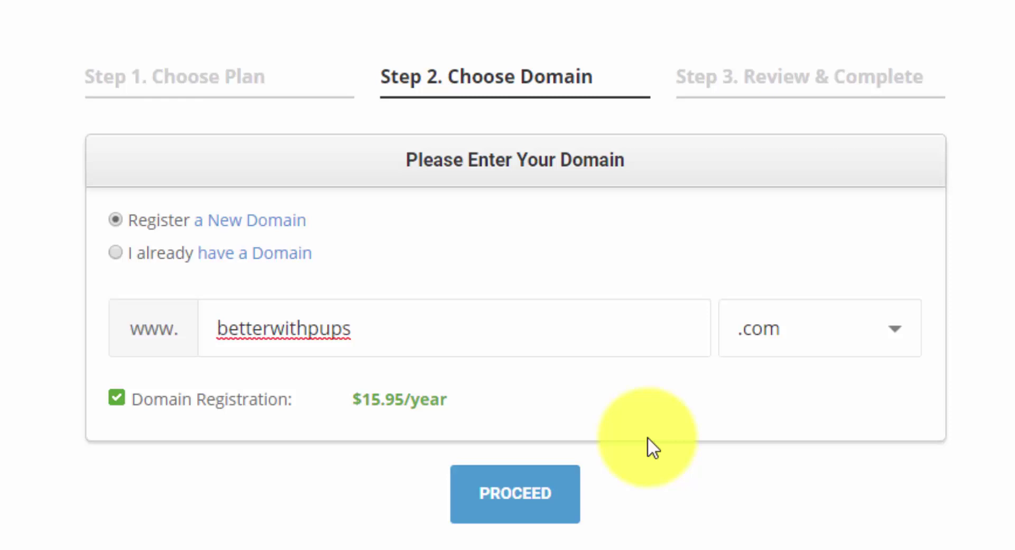
pyautogui.click(548, 491)
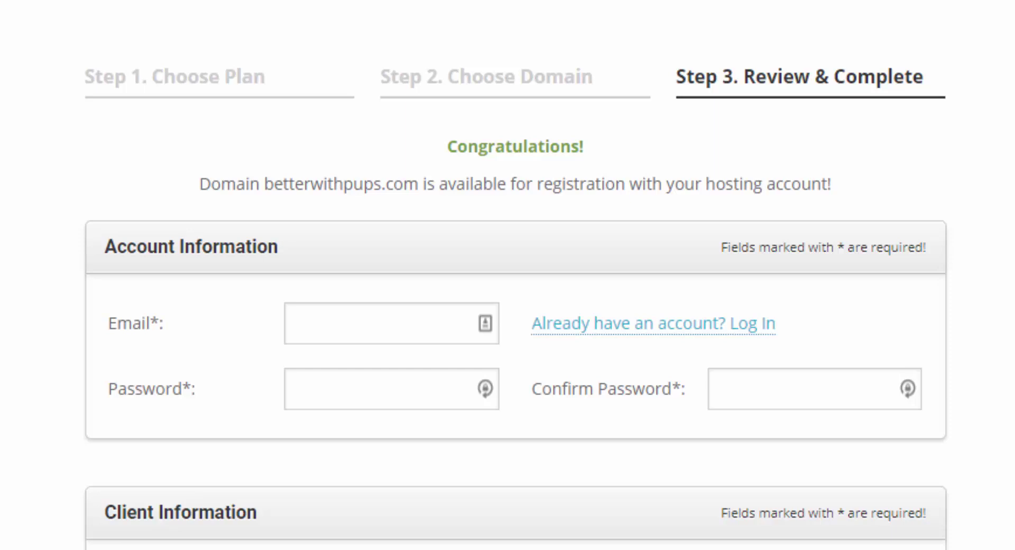
# Look through the Account, Client and Payment Information fields of the order form.
pyautogui.click(324, 324)
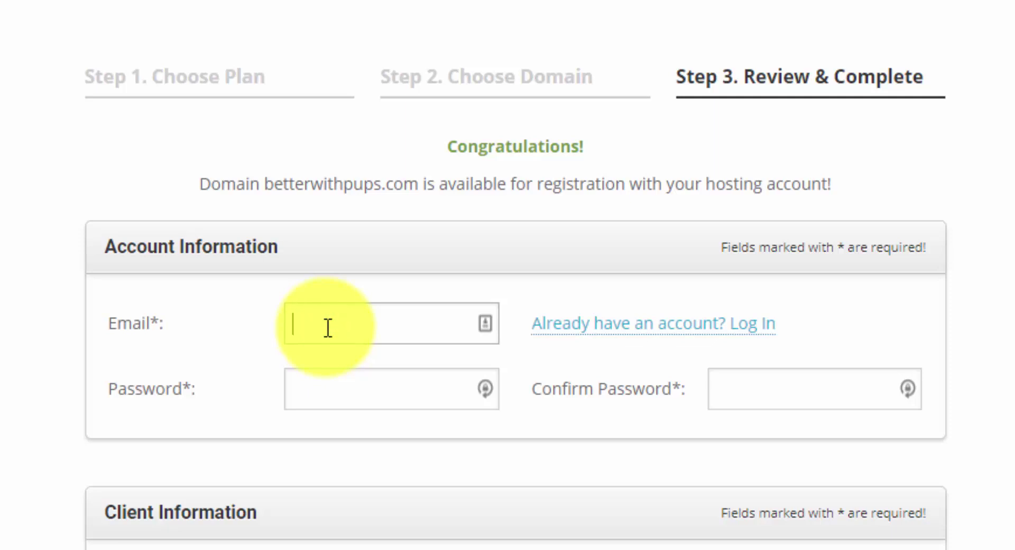
pyautogui.click(329, 381)
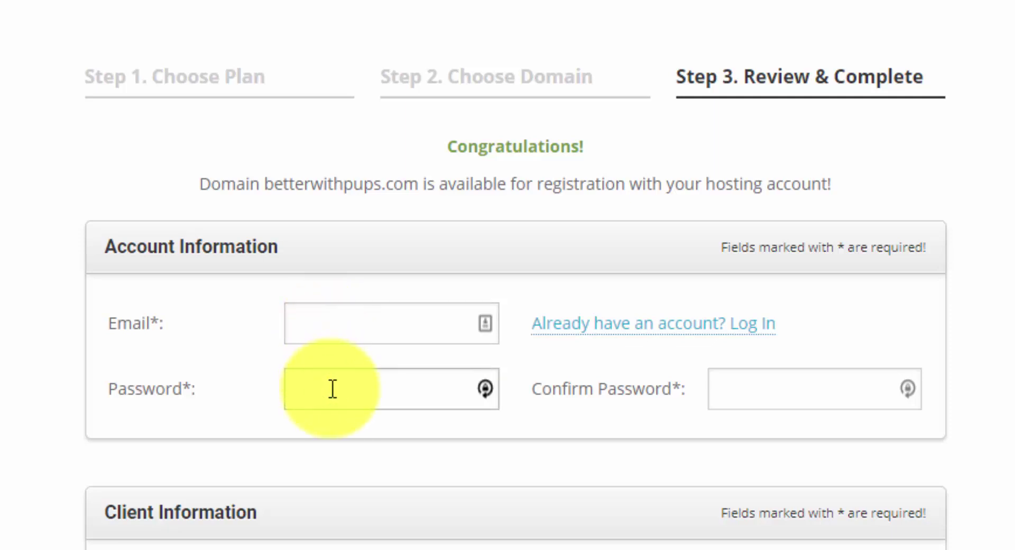
pyautogui.scroll(-6, 333, 383)
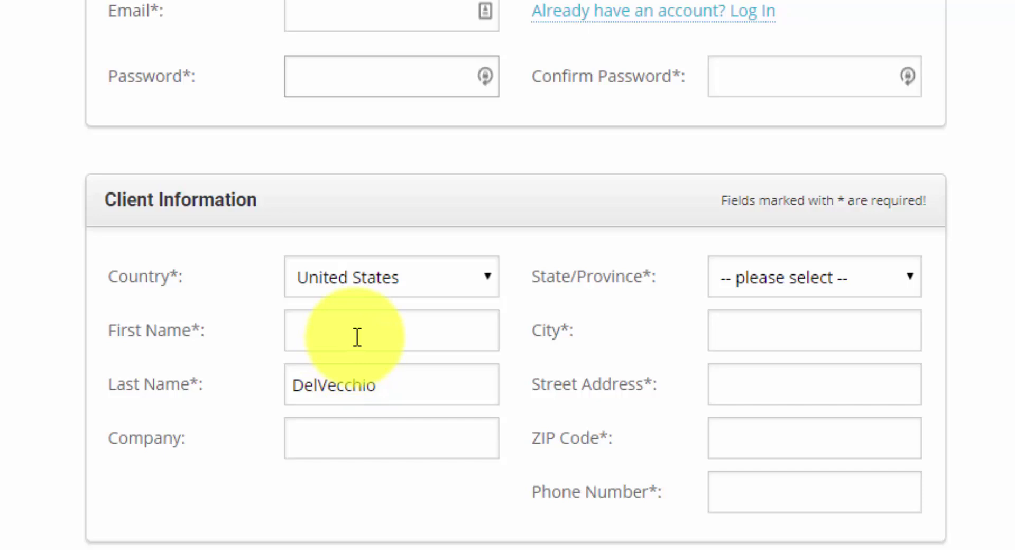
pyautogui.click(355, 338)
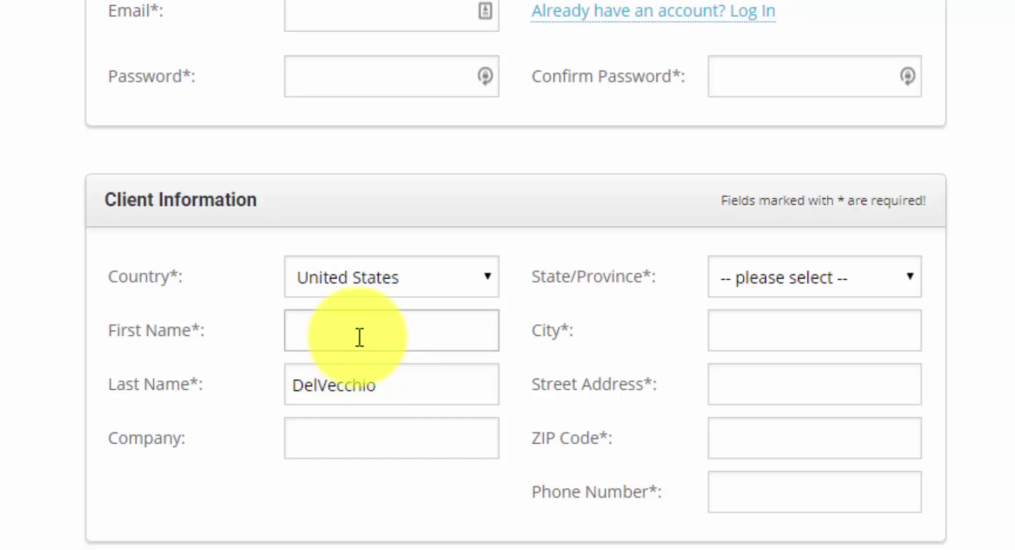
pyautogui.scroll(-5, 357, 349)
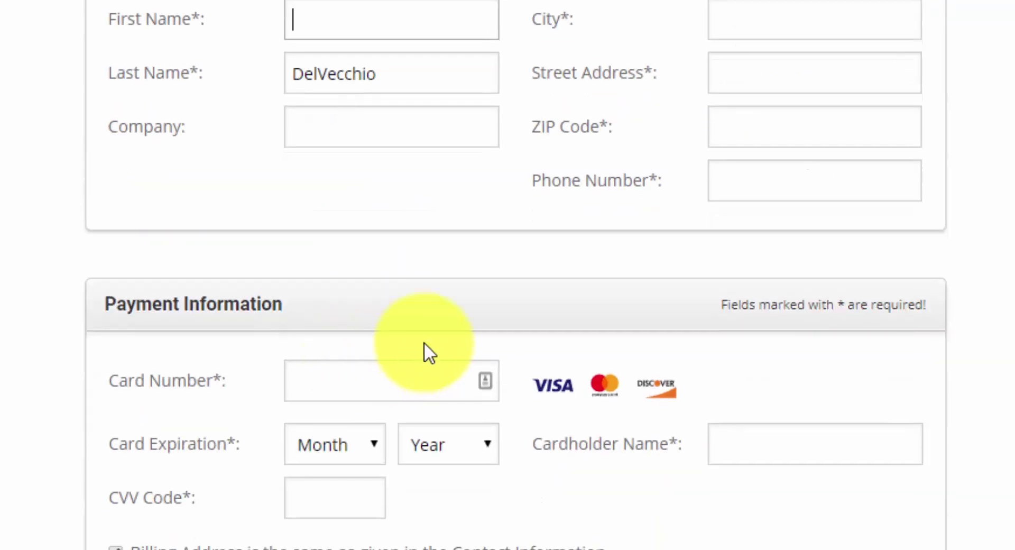
pyautogui.scroll(-3, 424, 342)
pyautogui.click(364, 223)
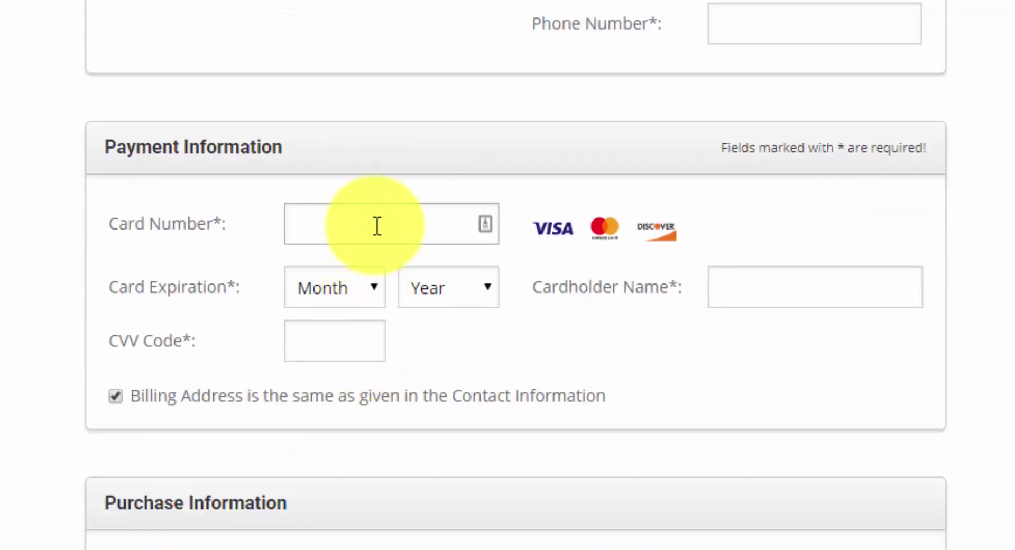
# Set the StartUp hosting period to 36 months in the purchase information.
pyautogui.scroll(-9, 377, 225)
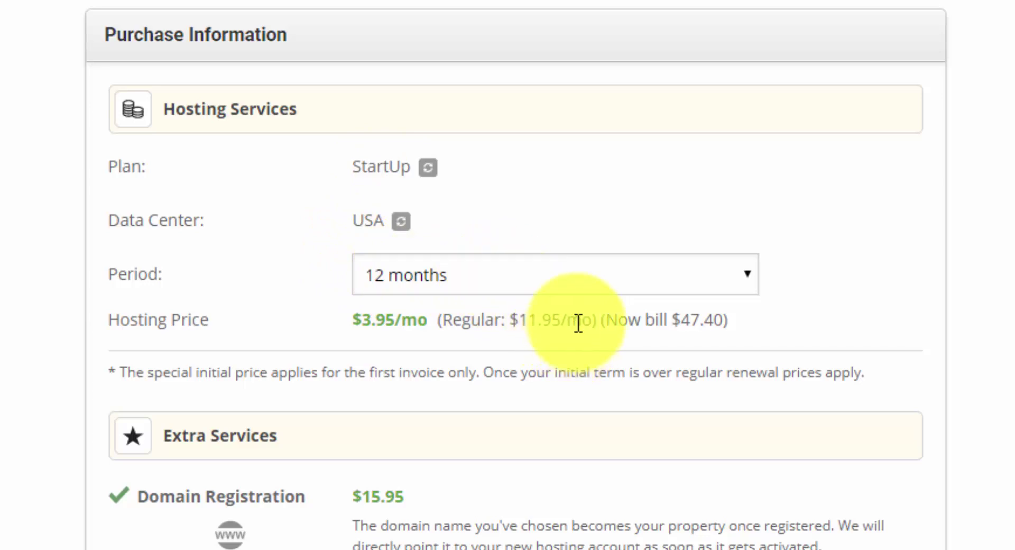
pyautogui.click(579, 271)
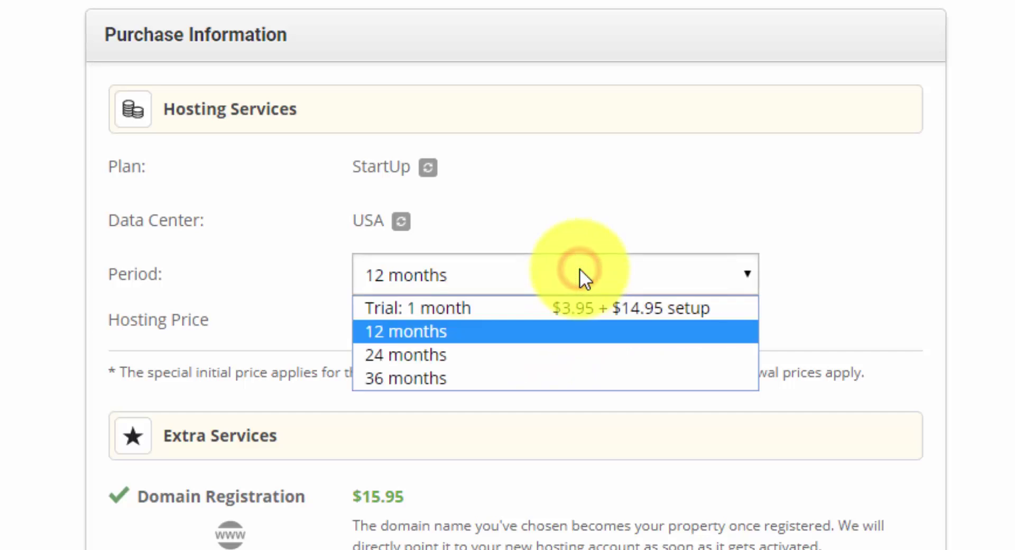
pyautogui.click(549, 375)
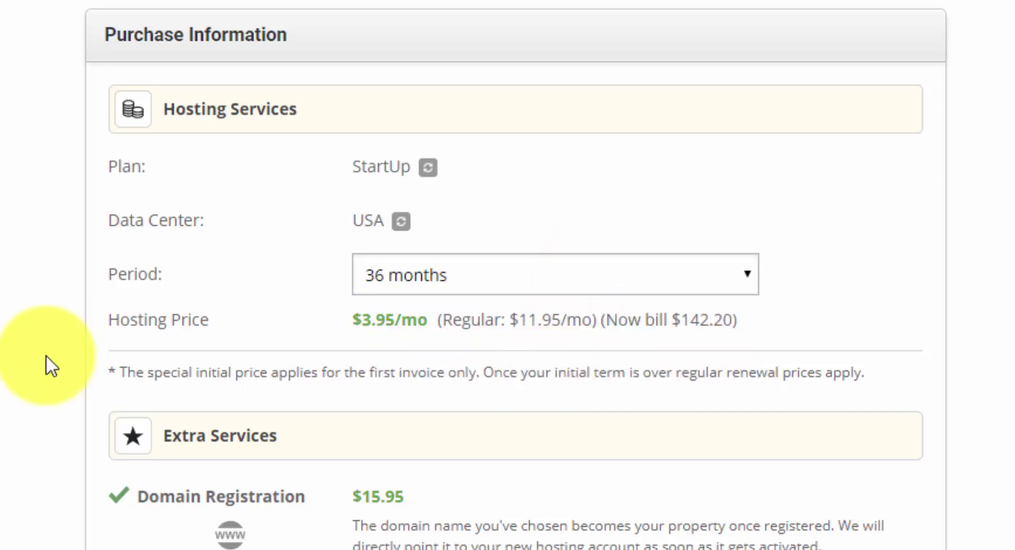
pyautogui.click(46, 314)
# Add Domain Privacy from the extra services to the order.
pyautogui.scroll(-1, 47, 314)
pyautogui.scroll(-5, 334, 476)
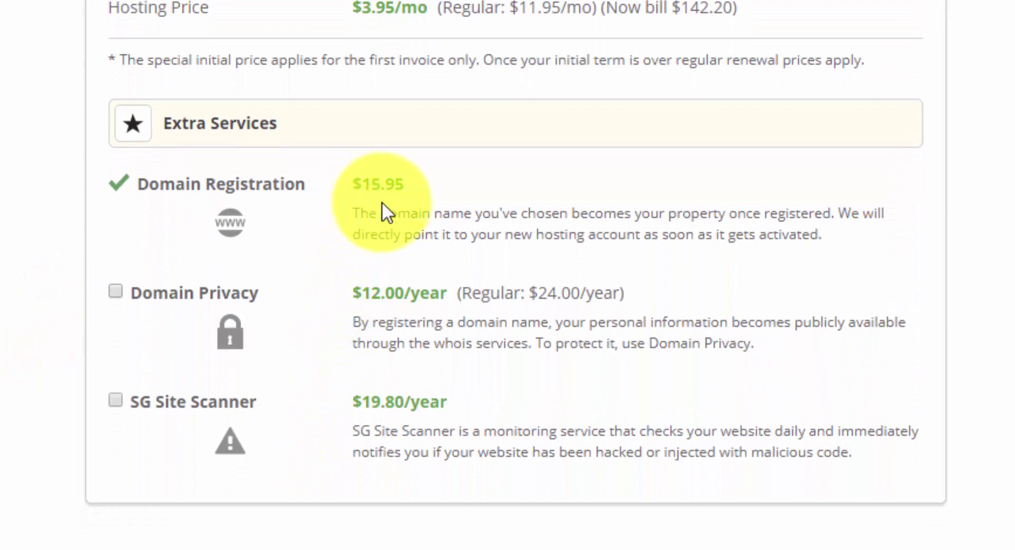
pyautogui.click(114, 290)
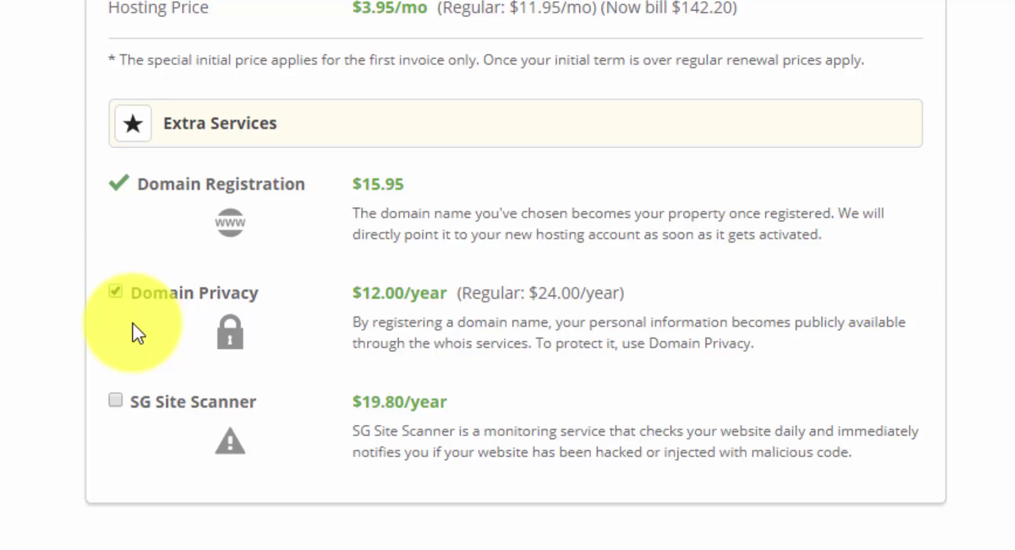
# Agree to the Terms of Service and Privacy Policy, accept SiteGround news by email, and submit the order for payment.
pyautogui.scroll(-3, 772, 423)
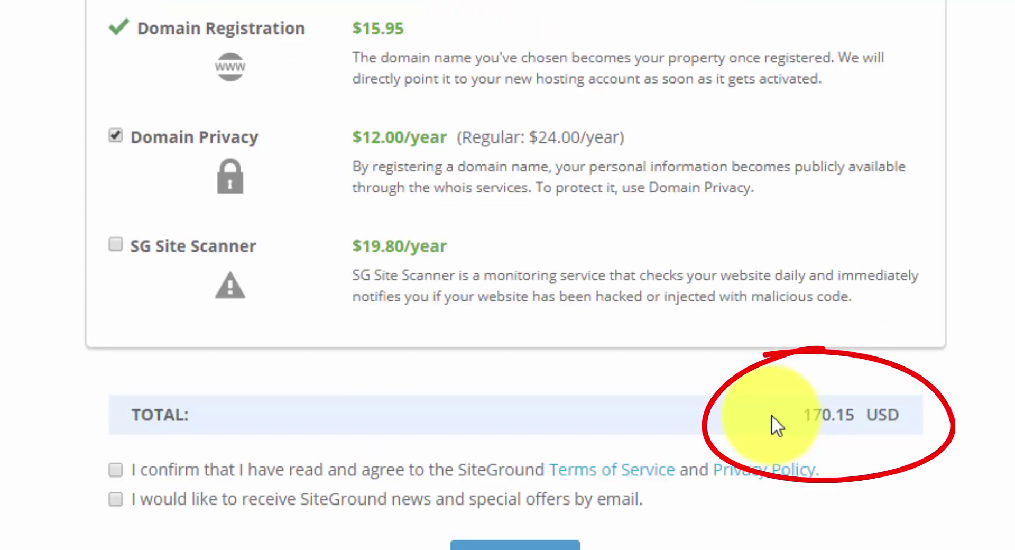
pyautogui.click(117, 471)
pyautogui.click(115, 499)
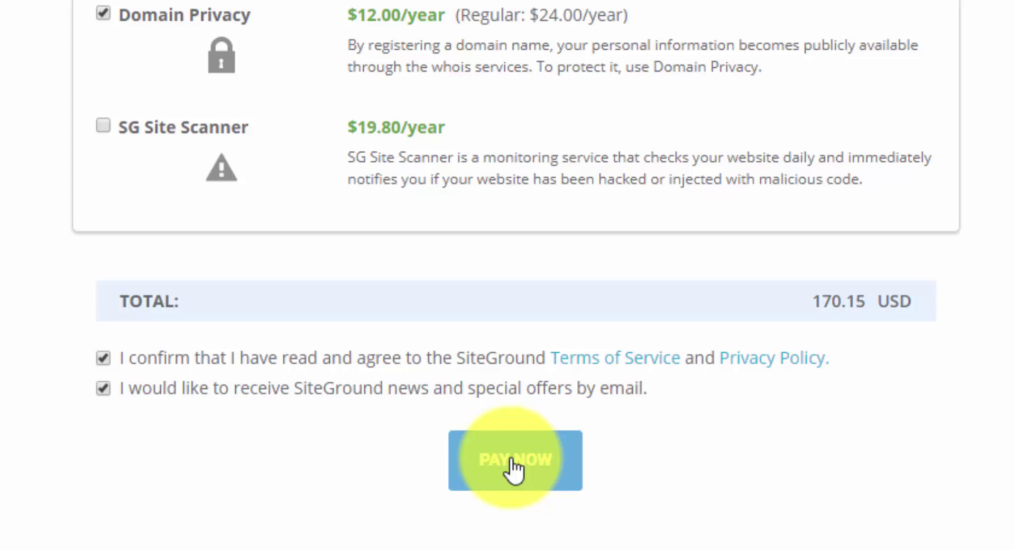
pyautogui.click(514, 469)
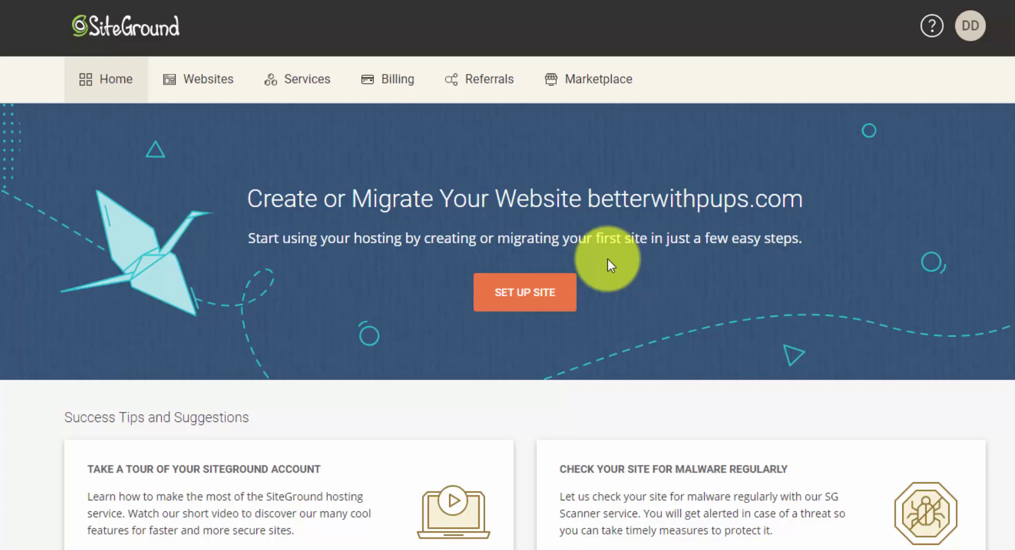
# Set up betterwithpups.com as a new website with the WordPress application, finishing without the SG Site Scanner extra.
pyautogui.click(529, 291)
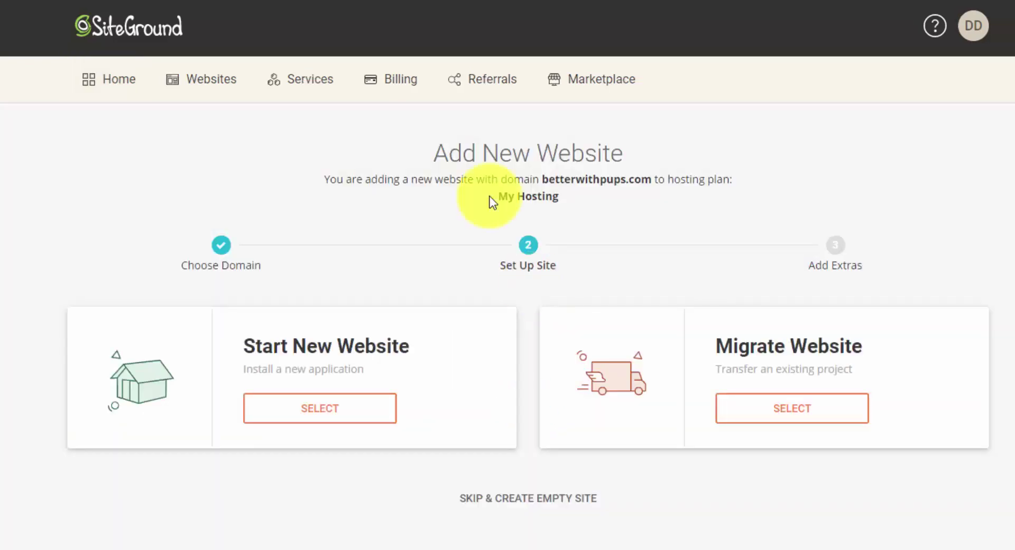
pyautogui.click(319, 407)
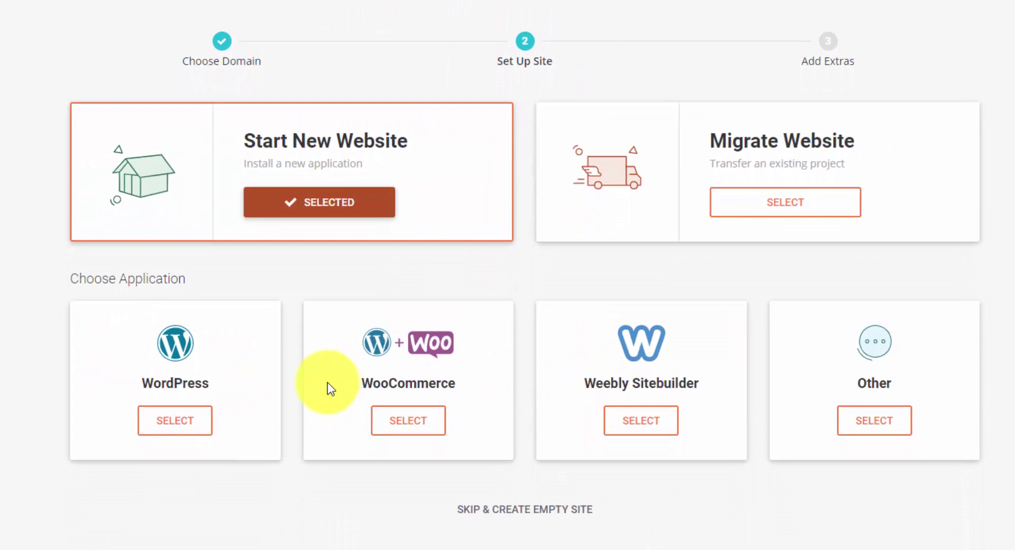
pyautogui.click(177, 422)
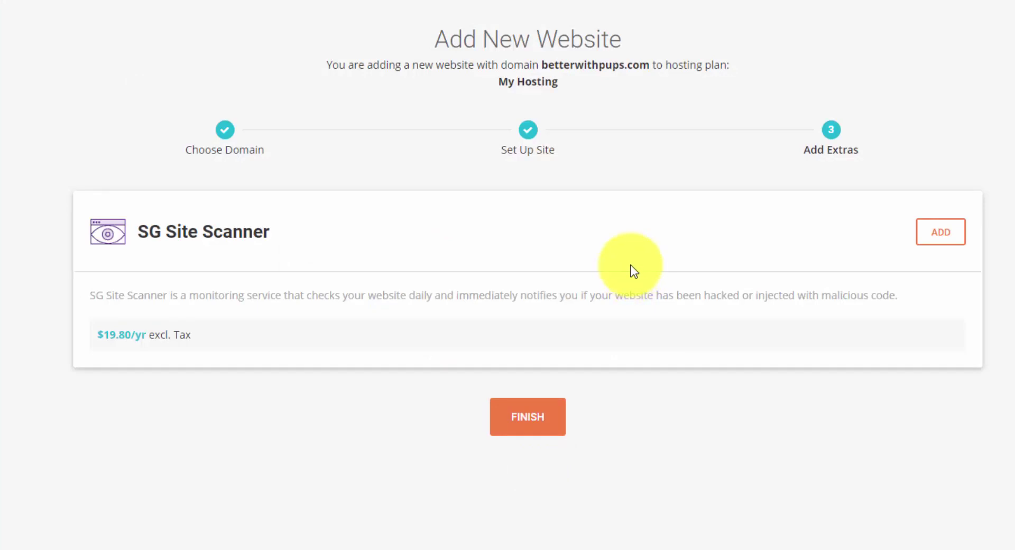
pyautogui.click(553, 417)
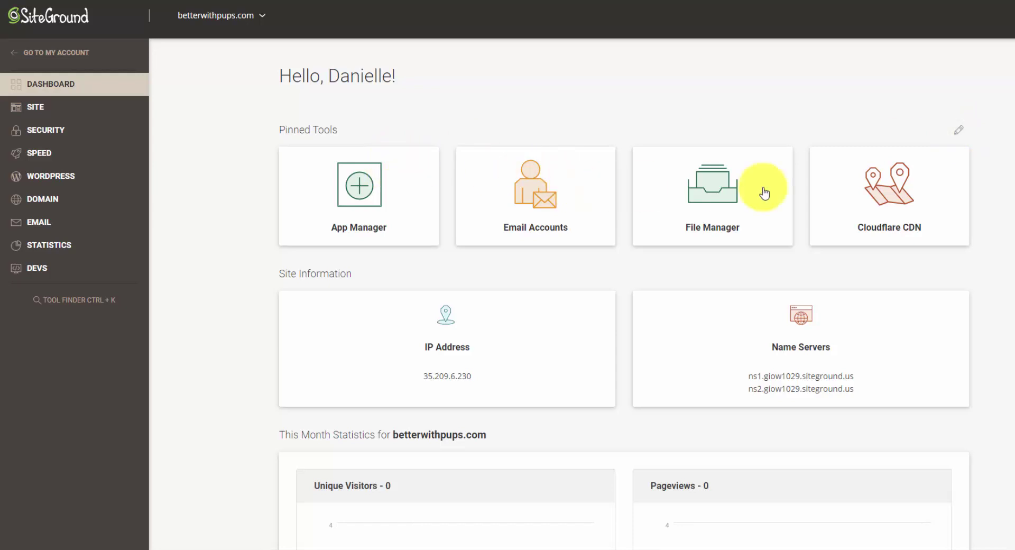
# Open the betterwithpups.com website using the domain name in the dashboard's monthly statistics heading.
pyautogui.scroll(-4, 939, 193)
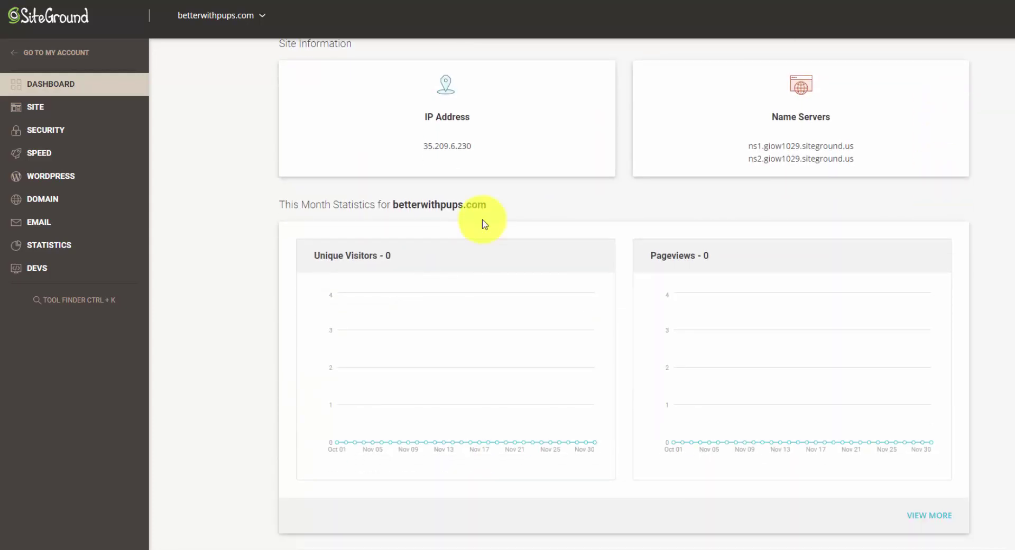
pyautogui.scroll(-1, 484, 223)
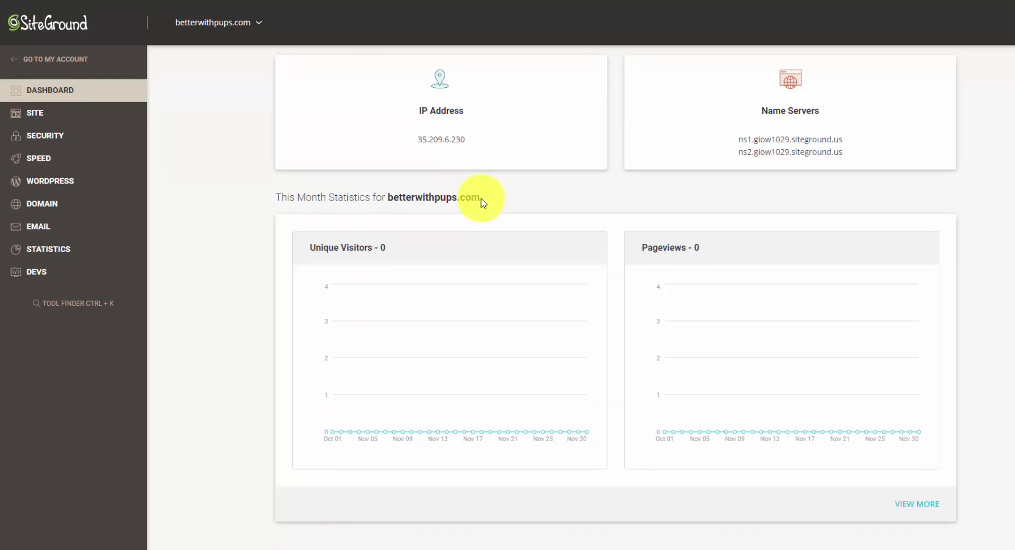
pyautogui.moveTo(481, 201); pyautogui.dragTo(392, 196)
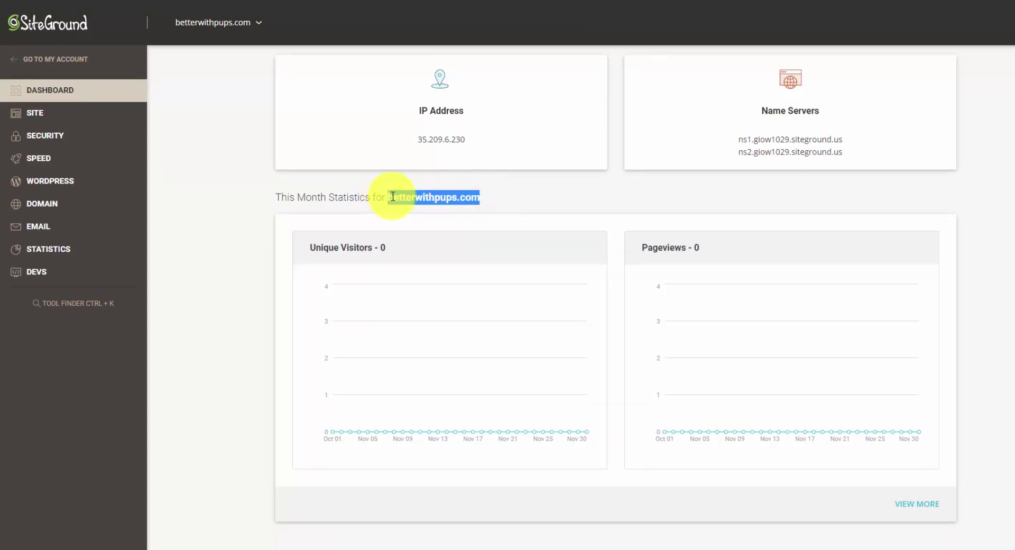
pyautogui.rightClick(418, 198)
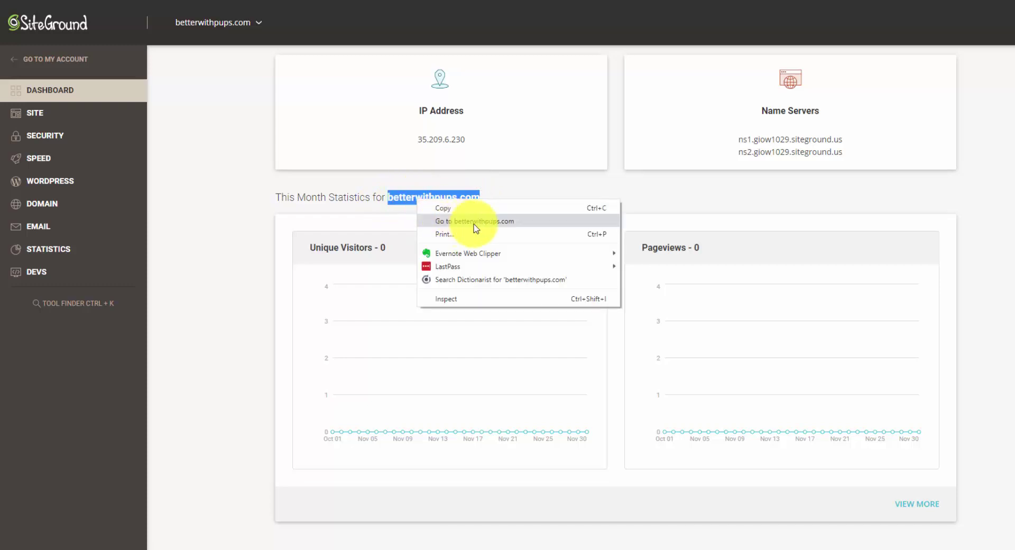
pyautogui.click(474, 223)
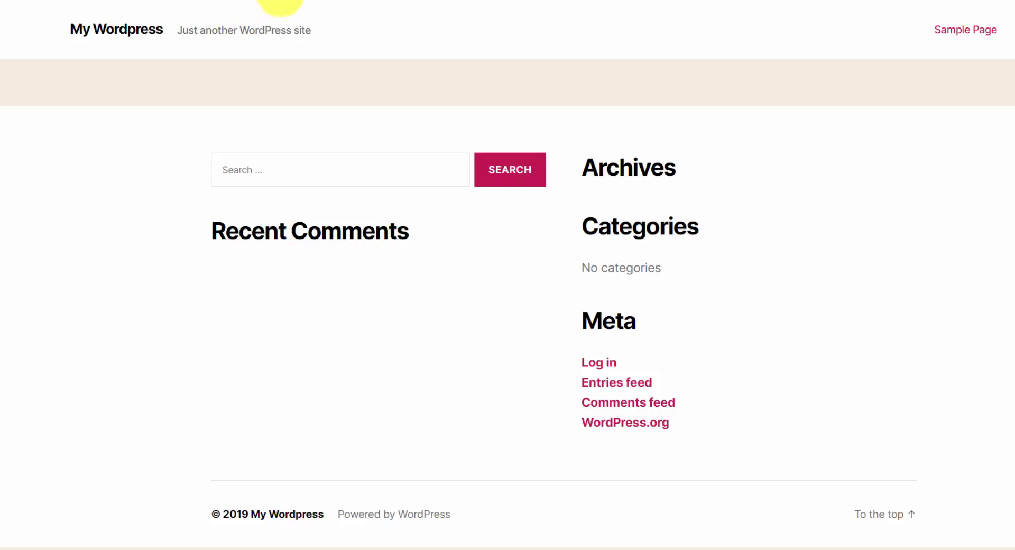
# Log in to WordPress at betterwithpups.com/wp-admin and exit the WordPress Starter wizard to reach the dashboard.
pyautogui.write('/wp-admin')
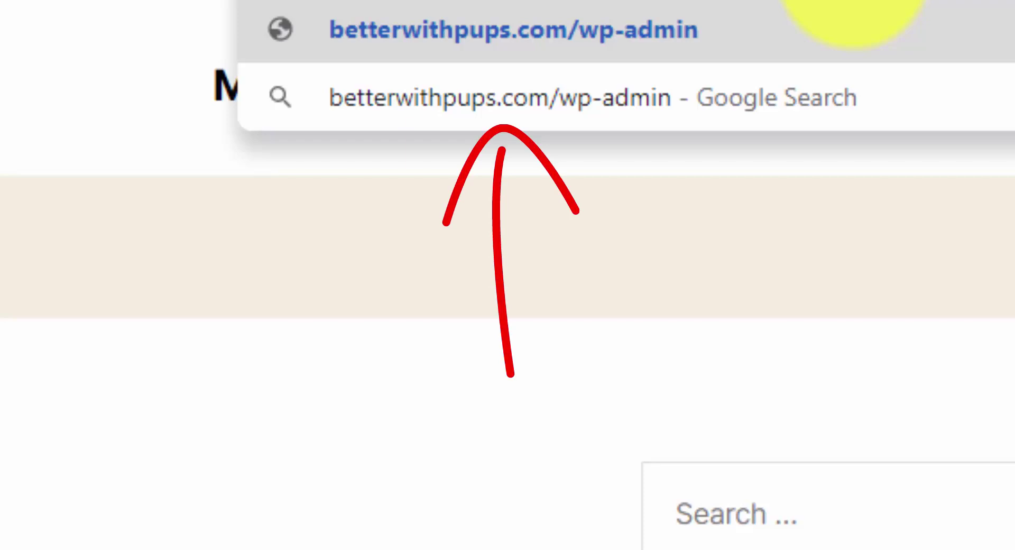
pyautogui.press('Return')
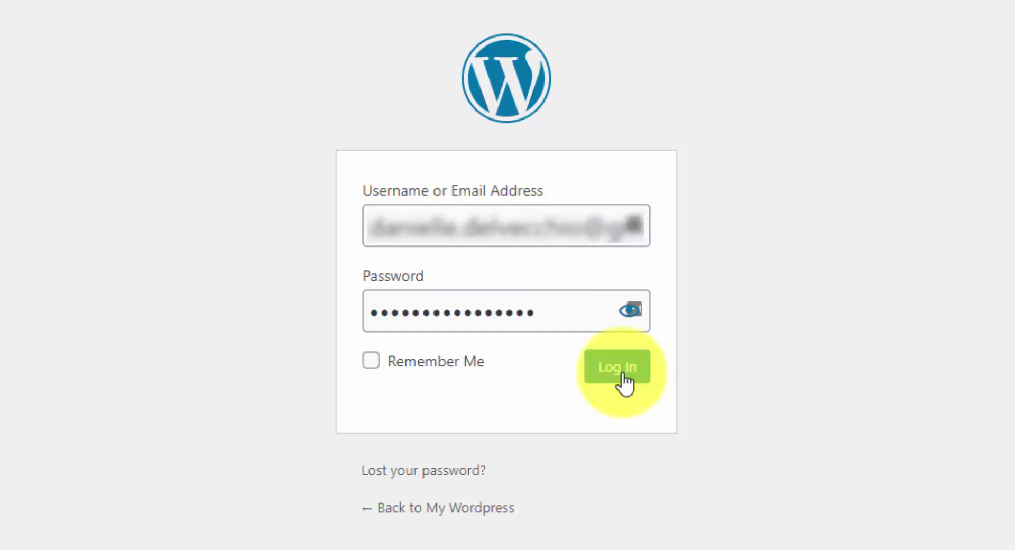
pyautogui.click(623, 370)
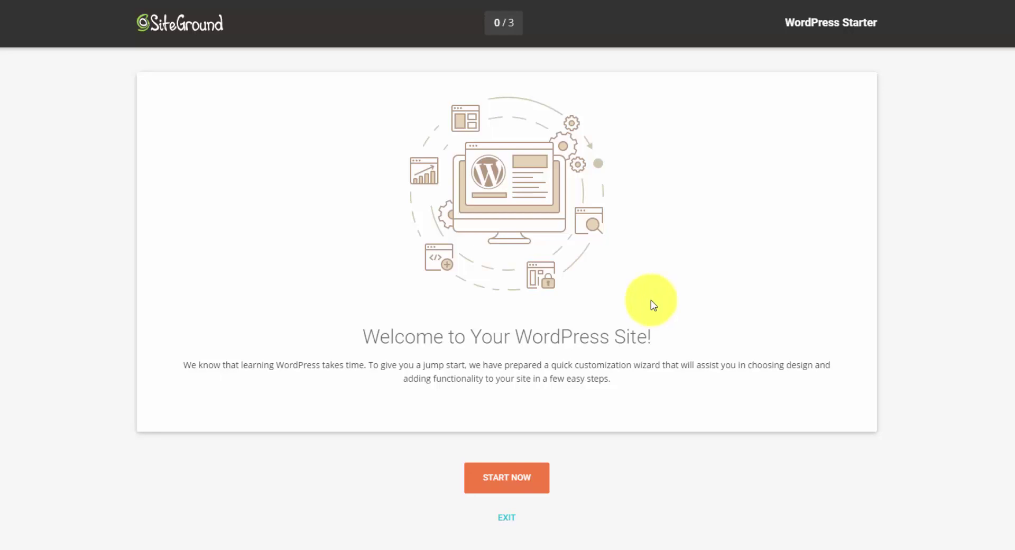
pyautogui.click(506, 518)
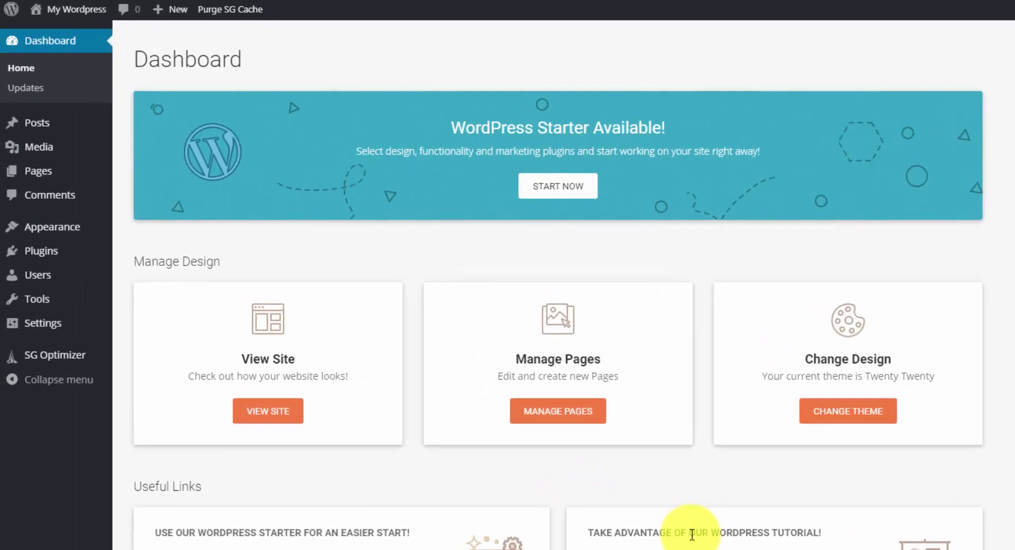